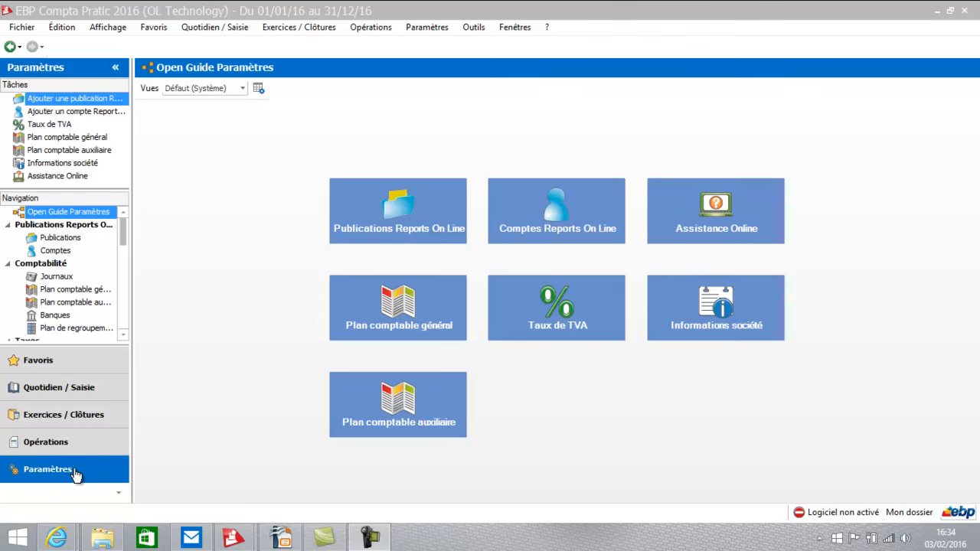
Step: Open the accounting journals list and view the settings of the Banque principale journal (BP), closing it without changes
{"action": "left_click", "coordinate": [42, 274]}
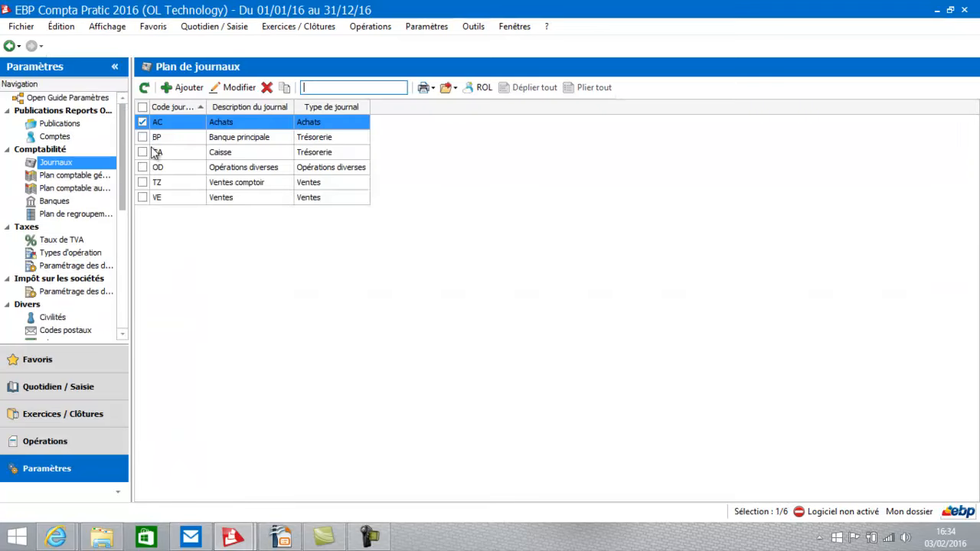
{"action": "left_click", "coordinate": [177, 128]}
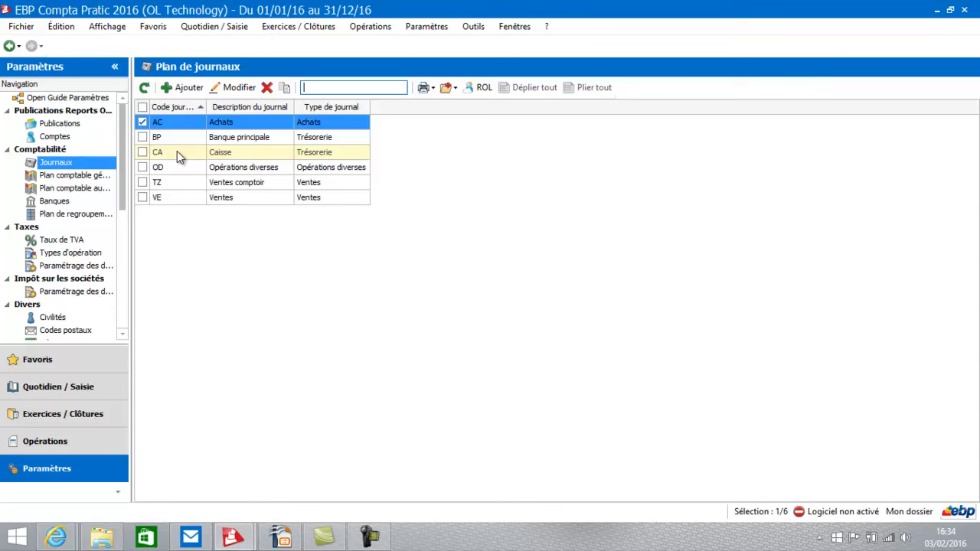
{"action": "left_click", "coordinate": [232, 136]}
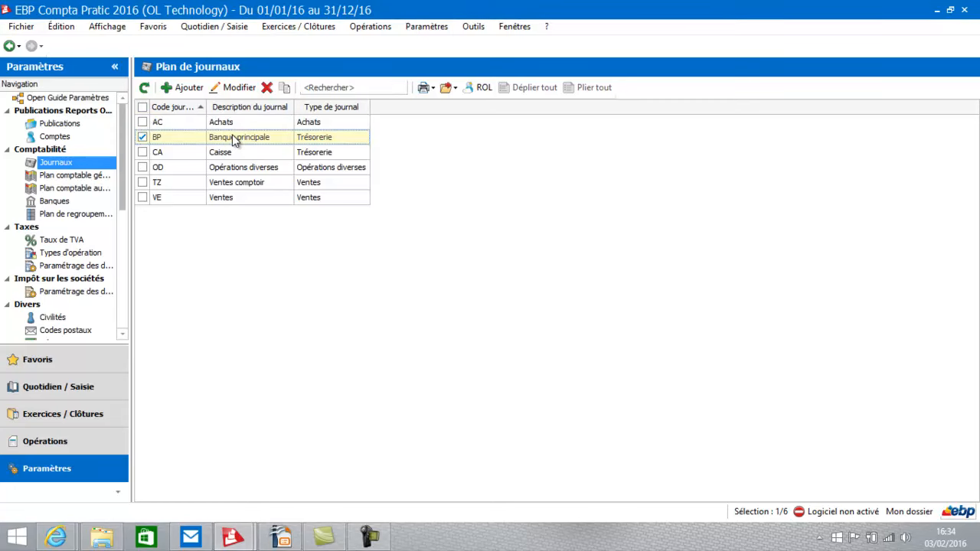
{"action": "double_click", "coordinate": [232, 136]}
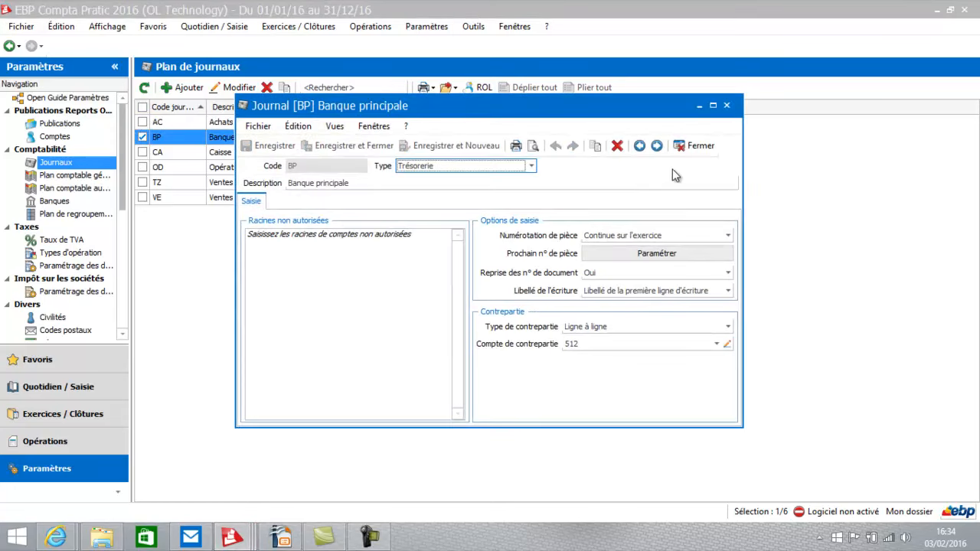
{"action": "left_click", "coordinate": [702, 149]}
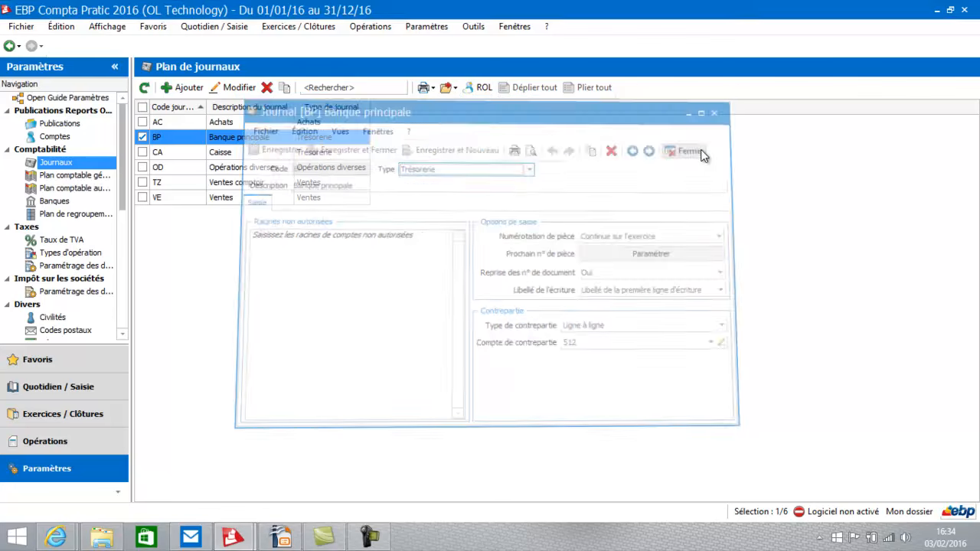
Step: Add a new journal with code CA, type Trésorerie and description "Crédit agricole"
{"action": "left_click", "coordinate": [184, 87]}
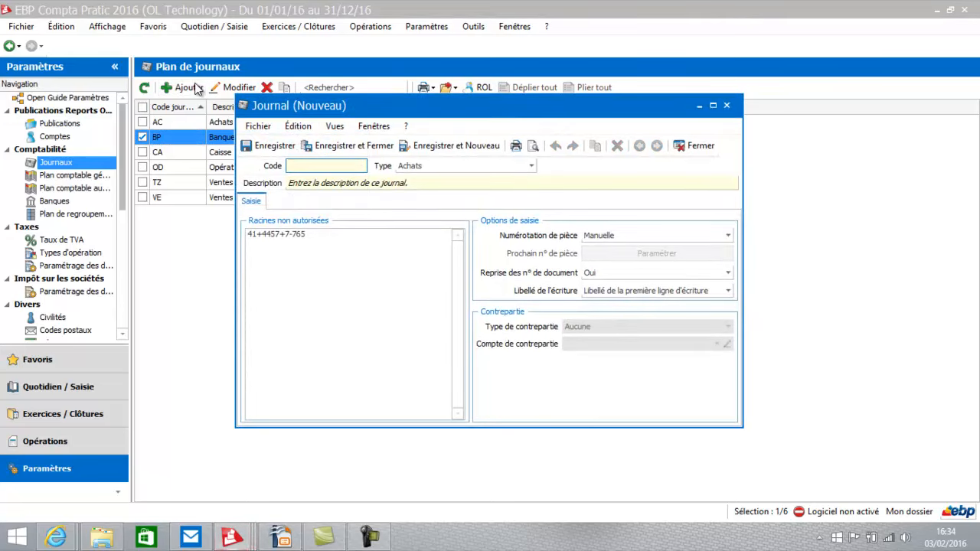
{"action": "type", "text": "CA"}
{"action": "left_click", "coordinate": [530, 166]}
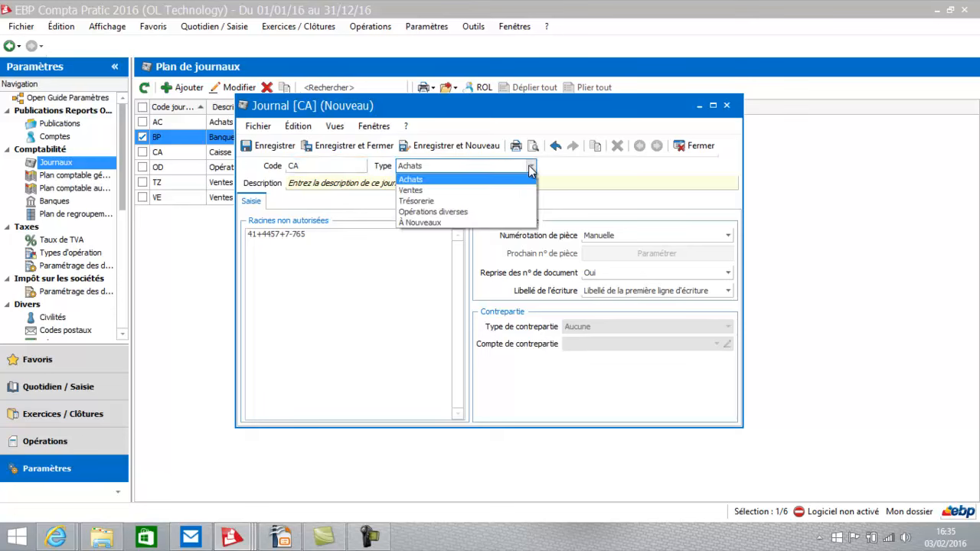
{"action": "left_click", "coordinate": [486, 200]}
{"action": "left_click", "coordinate": [417, 183]}
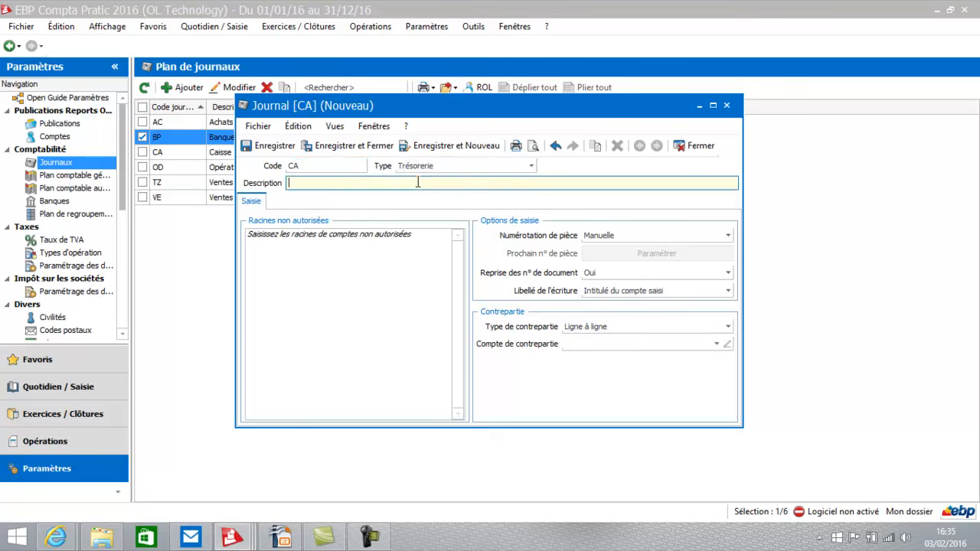
{"action": "type", "text": "Crédit agricole"}
{"action": "key", "text": "Tab"}
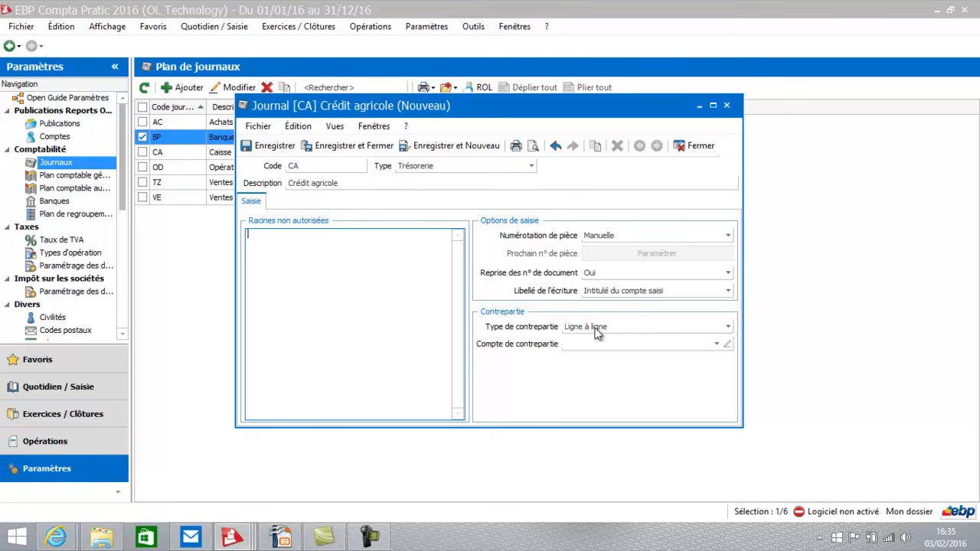
Step: Create general account 5121 titled "Crédit agricole" as the journal's counterpart account, then save and close the account
{"action": "left_click", "coordinate": [717, 345]}
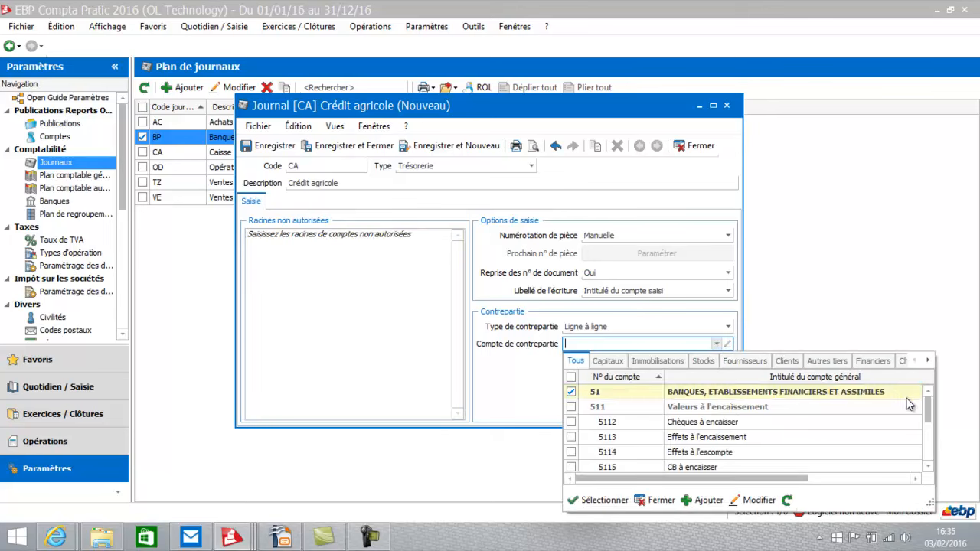
{"action": "left_click_drag", "start_coordinate": [928, 406], "coordinate": [929, 436]}
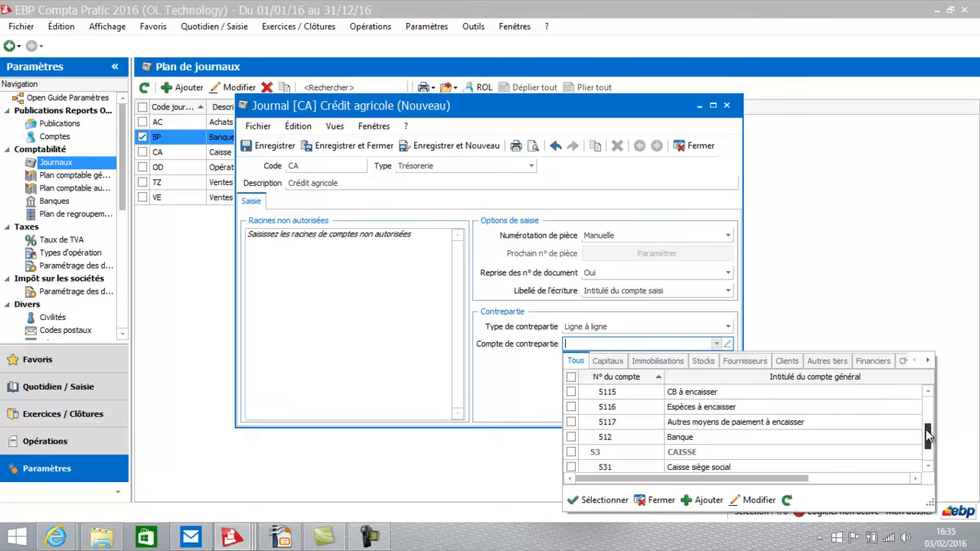
{"action": "left_click", "coordinate": [697, 499]}
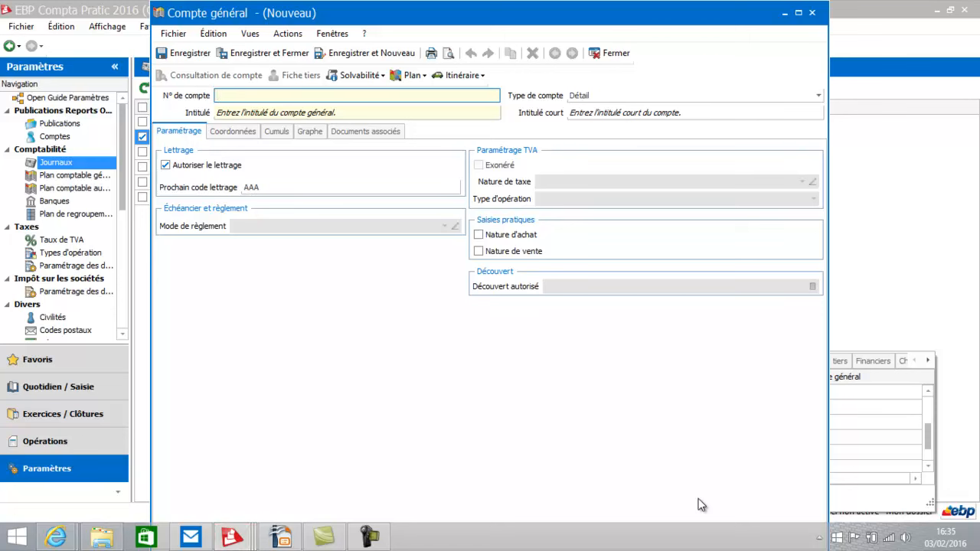
{"action": "type", "text": "5121"}
{"action": "left_click", "coordinate": [315, 112]}
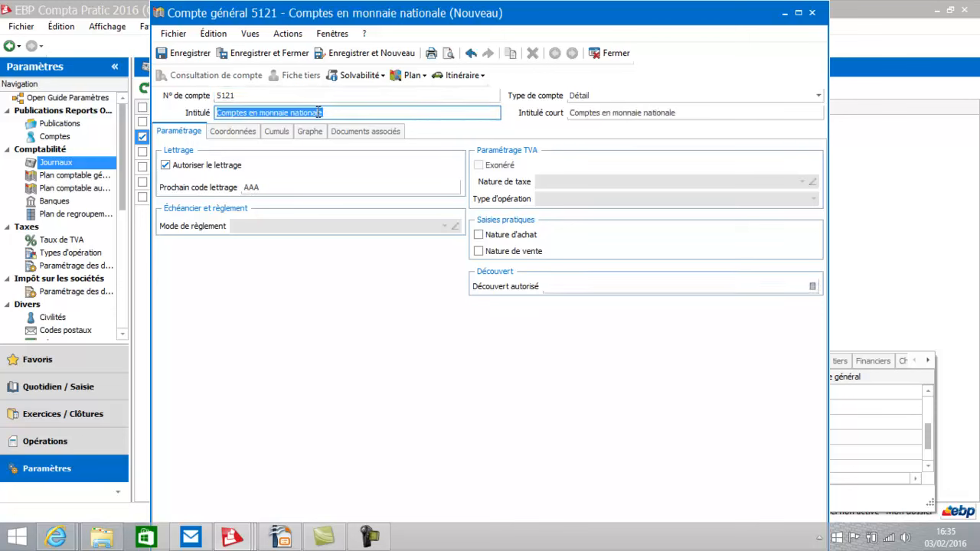
{"action": "type", "text": "Crédi"}
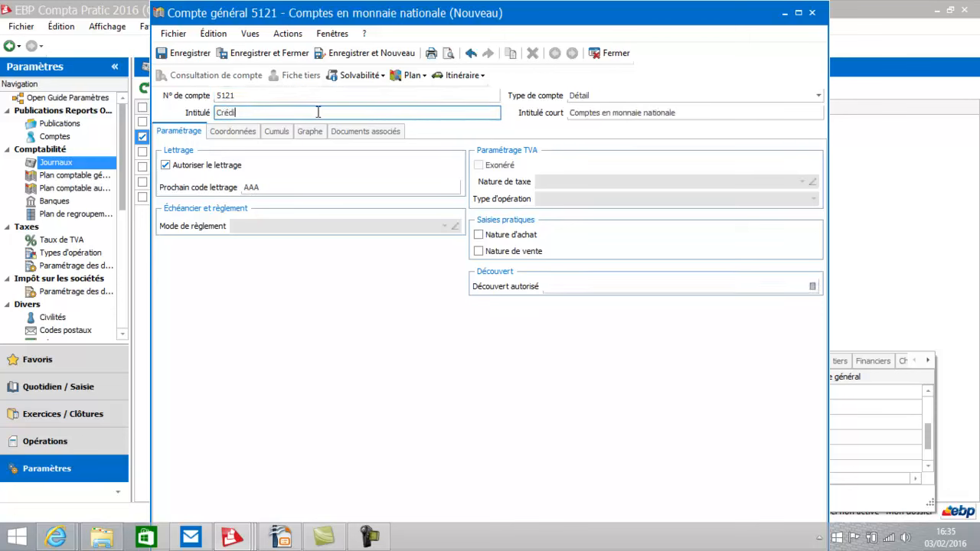
{"action": "type", "text": "t agricole"}
{"action": "key", "text": "Tab"}
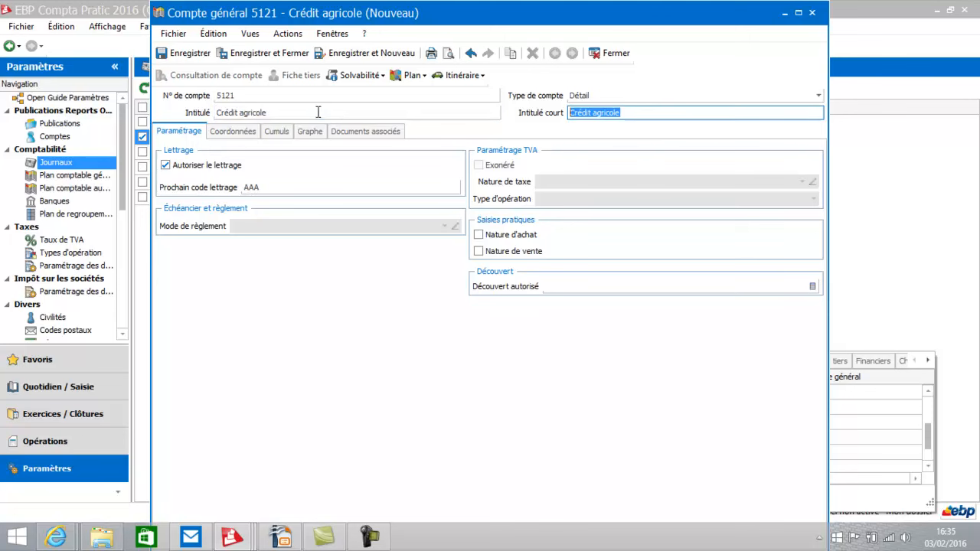
{"action": "left_click", "coordinate": [264, 53]}
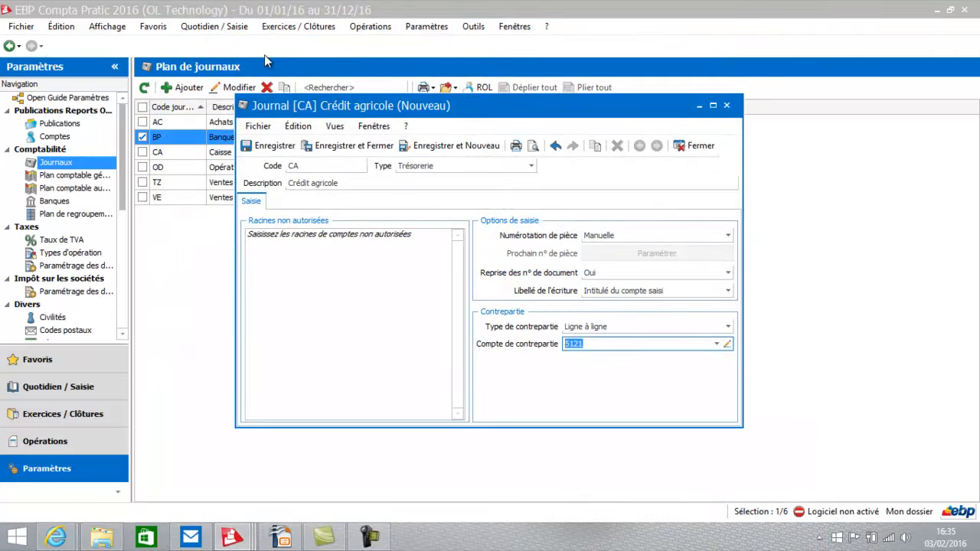
Step: Try to save and close the Crédit agricole journal under code CA
{"action": "left_click", "coordinate": [364, 152]}
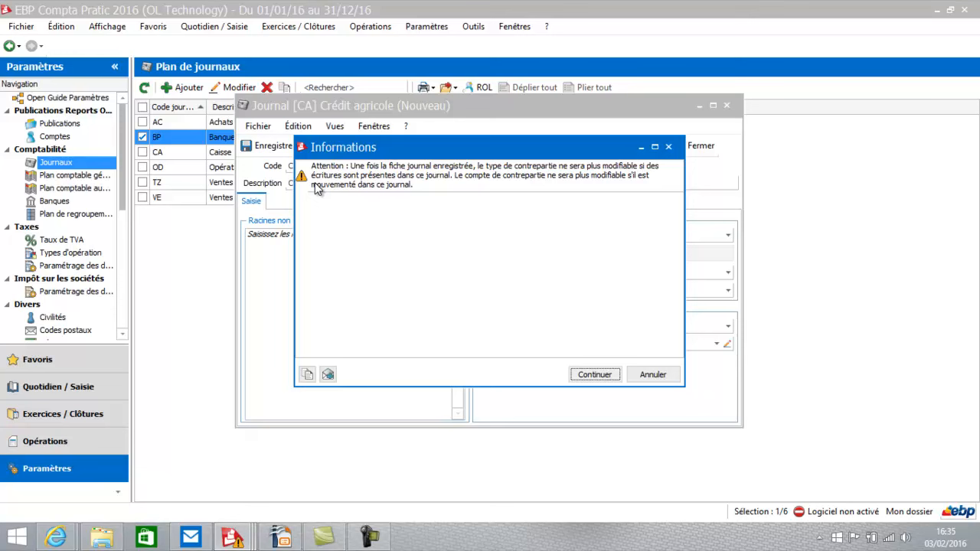
{"action": "left_click", "coordinate": [598, 373]}
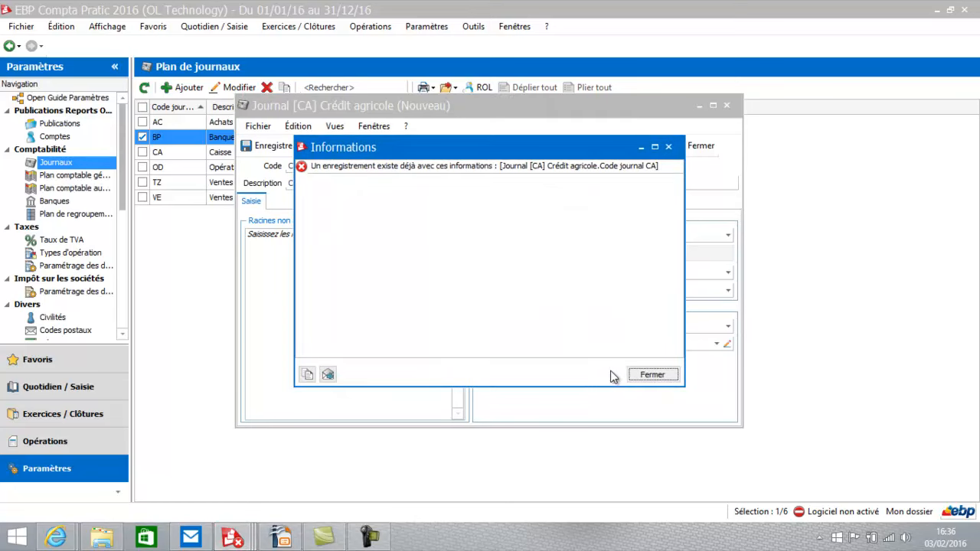
{"action": "left_click", "coordinate": [652, 375]}
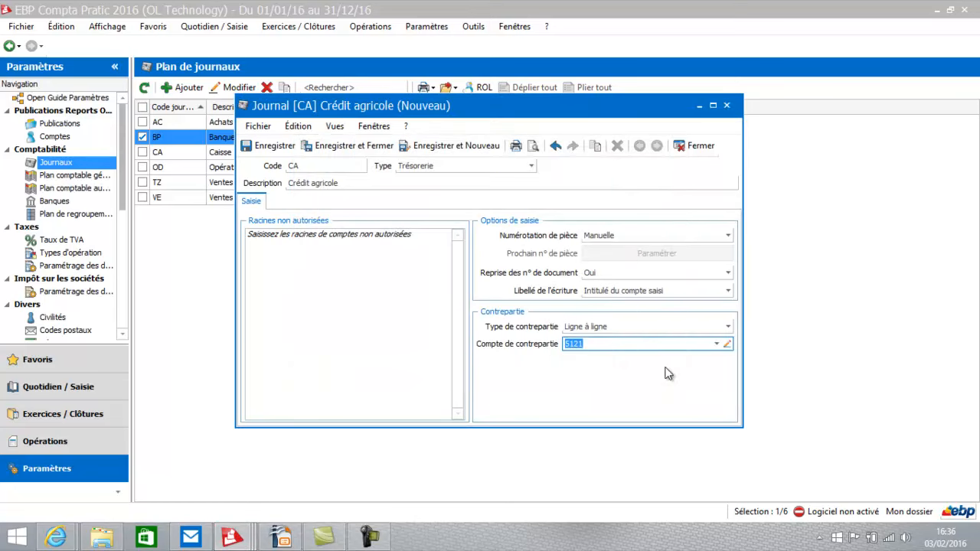
Step: Change the Crédit agricole journal's code to CB, then save and close it, accepting the counterpart warning
{"action": "double_click", "coordinate": [324, 168]}
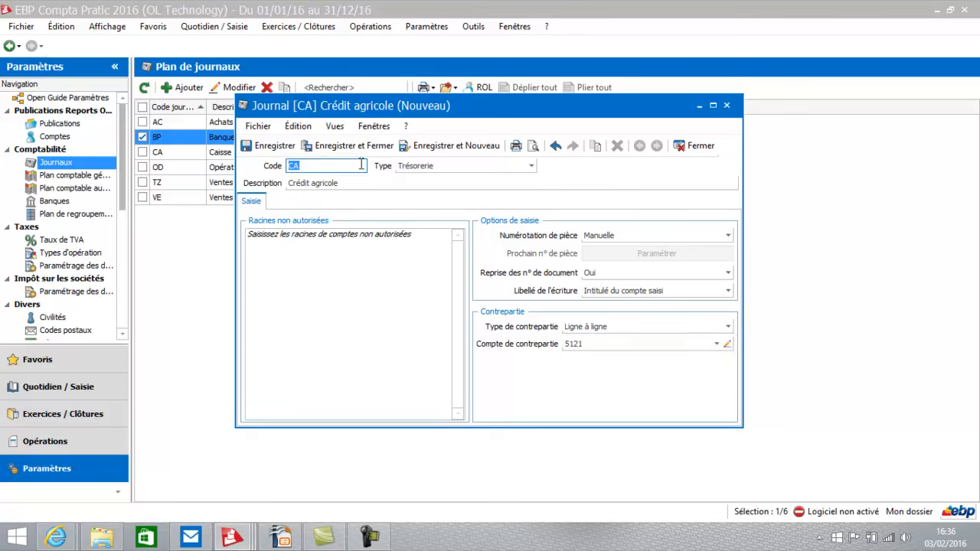
{"action": "left_click", "coordinate": [362, 164]}
{"action": "key", "text": "BackSpace"}
{"action": "type", "text": "B"}
{"action": "left_click", "coordinate": [354, 146]}
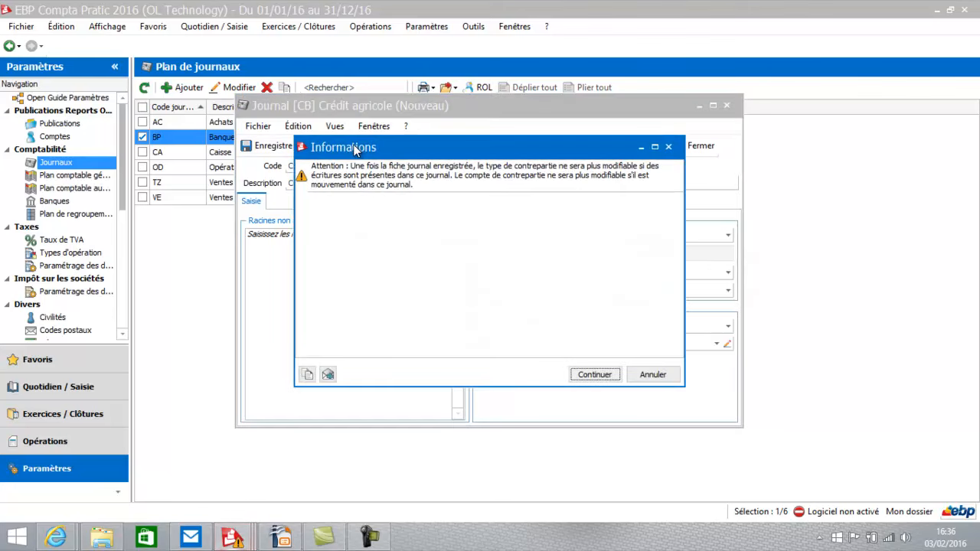
{"action": "left_click", "coordinate": [587, 374]}
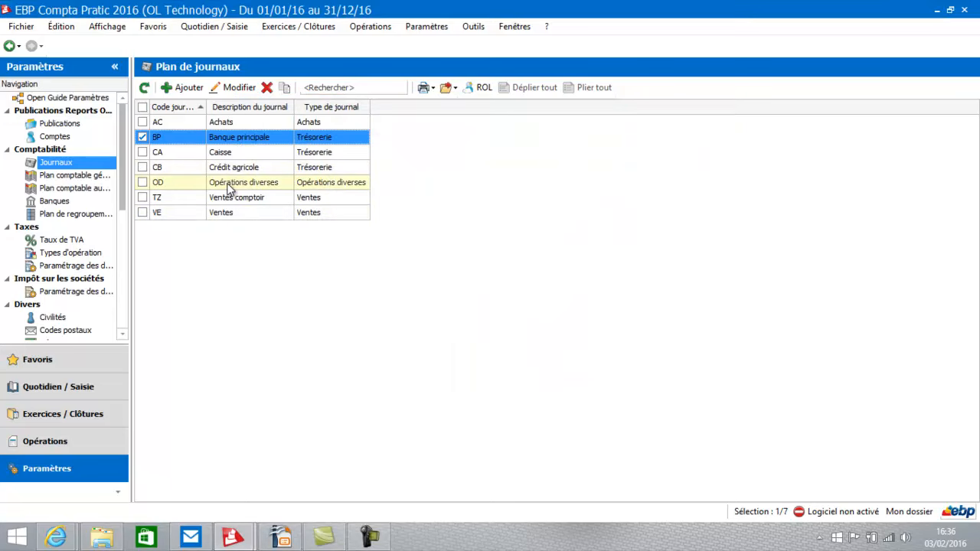
Step: Add a journal with code TVA, type Opérations diverses and description "TVA", then save and close it
{"action": "left_click", "coordinate": [186, 86]}
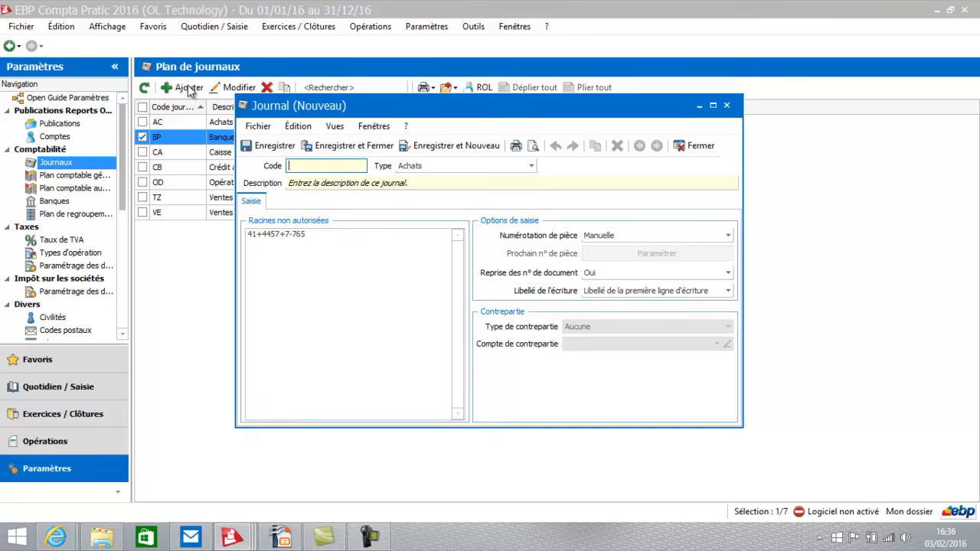
{"action": "type", "text": "TVA"}
{"action": "left_click", "coordinate": [495, 163]}
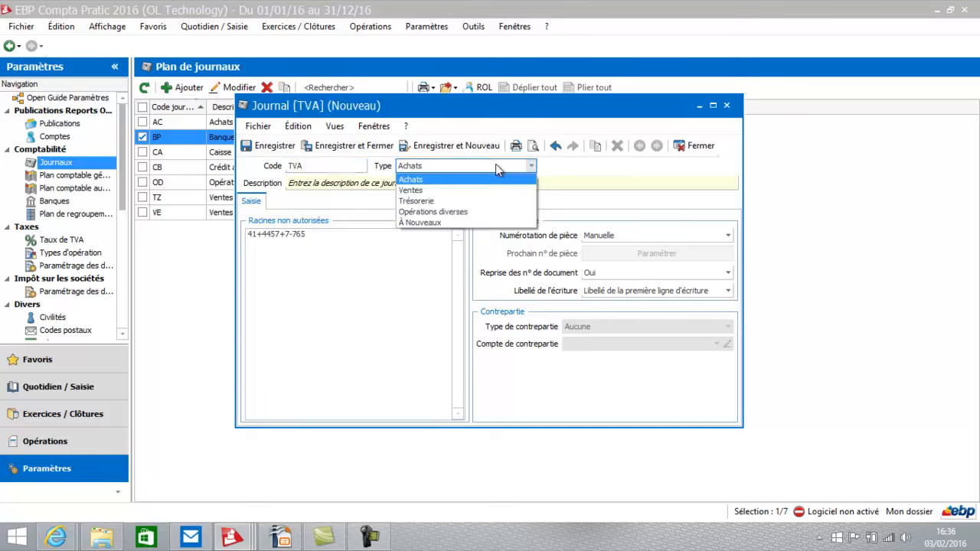
{"action": "left_click", "coordinate": [464, 213]}
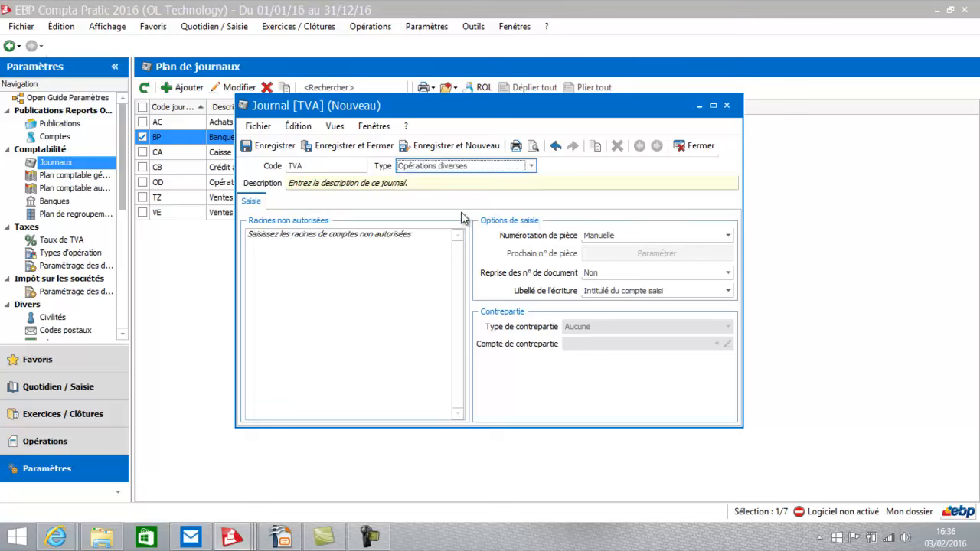
{"action": "left_click", "coordinate": [403, 182]}
{"action": "type", "text": "TVA"}
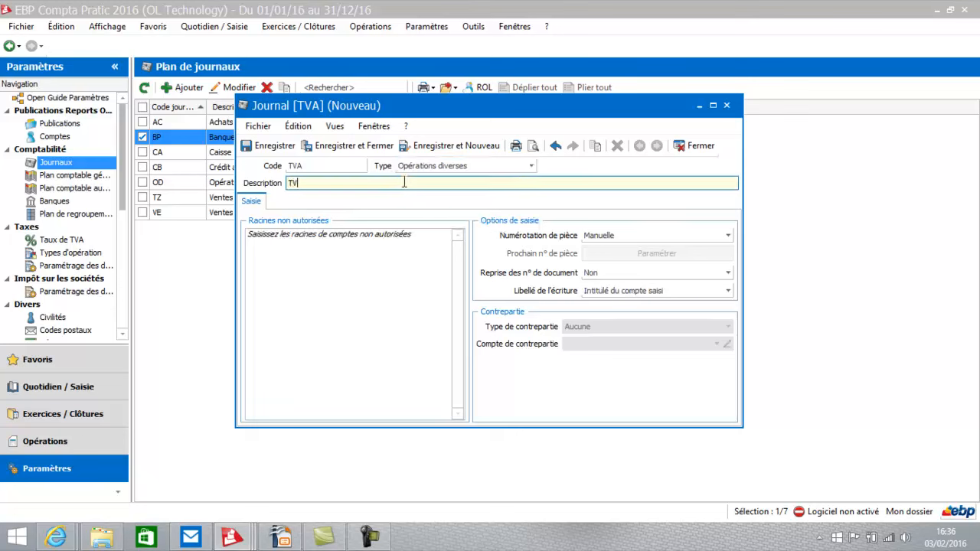
{"action": "left_click", "coordinate": [362, 146]}
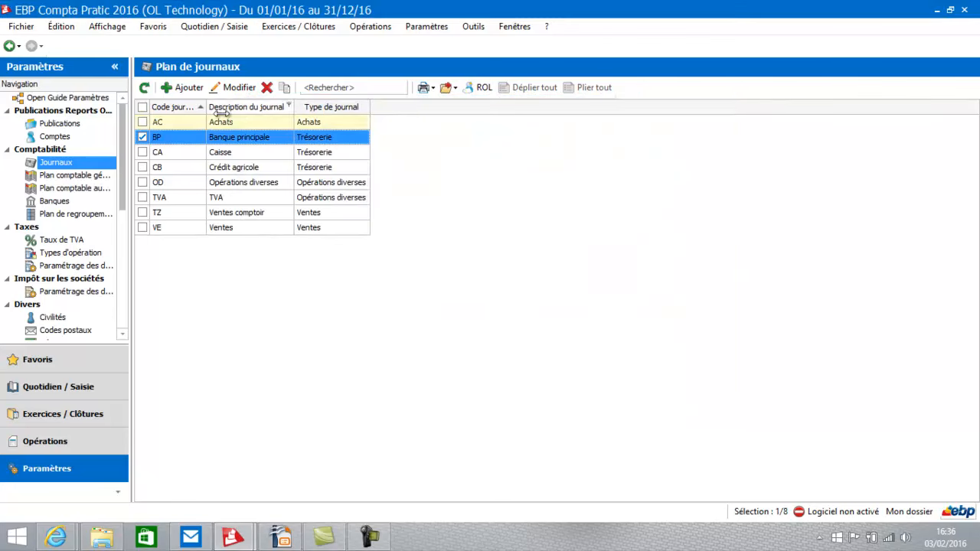
Step: Add a journal with code SA, type Opérations diverses and description "Salaires", then save and close it
{"action": "left_click", "coordinate": [181, 87]}
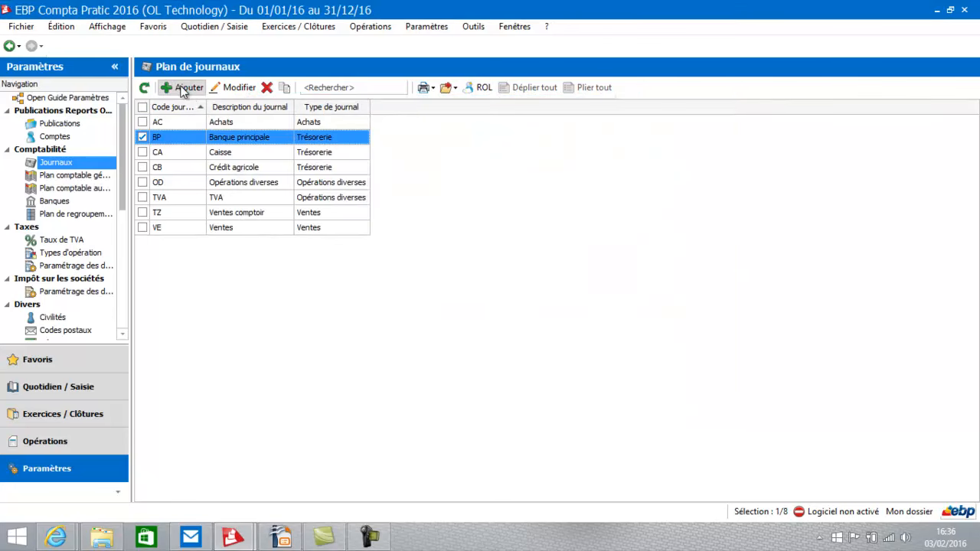
{"action": "type", "text": "SA"}
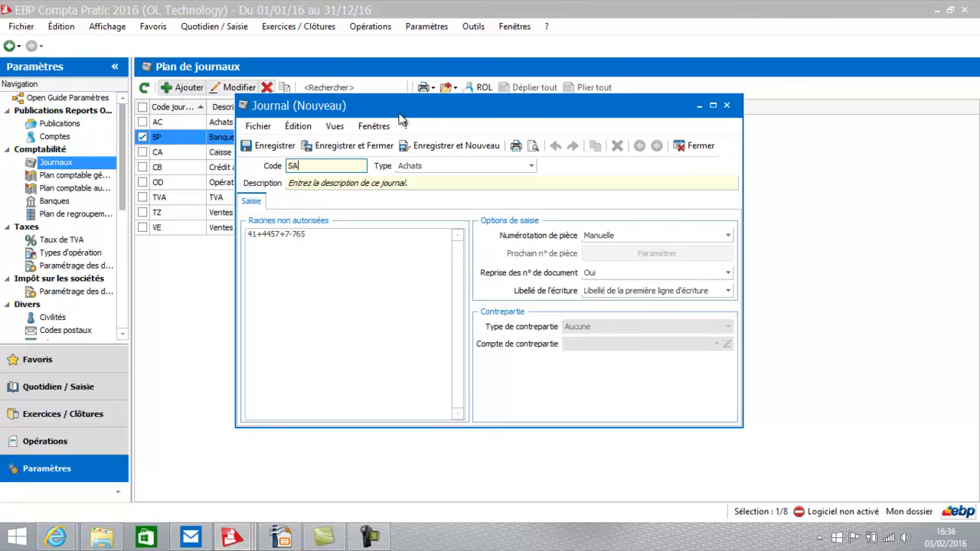
{"action": "left_click", "coordinate": [500, 166]}
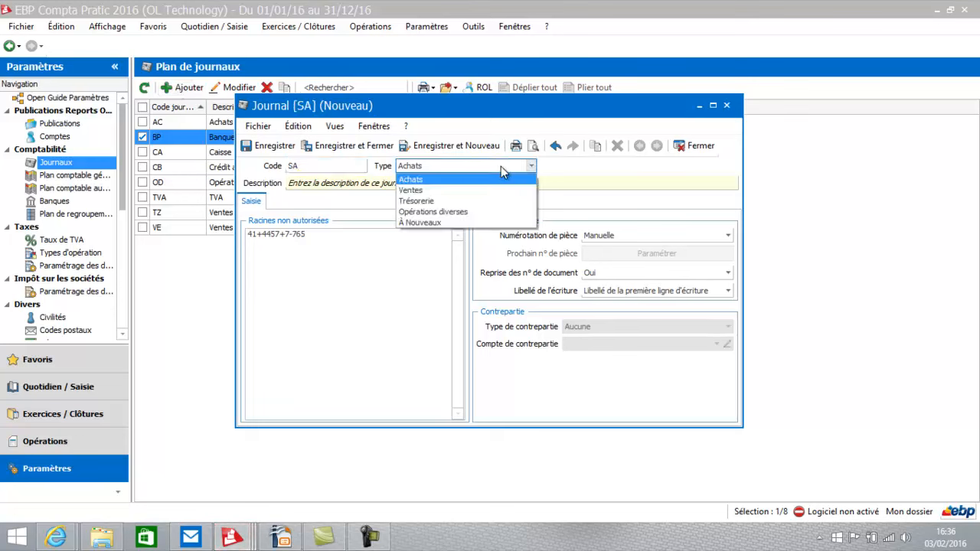
{"action": "left_click", "coordinate": [471, 213]}
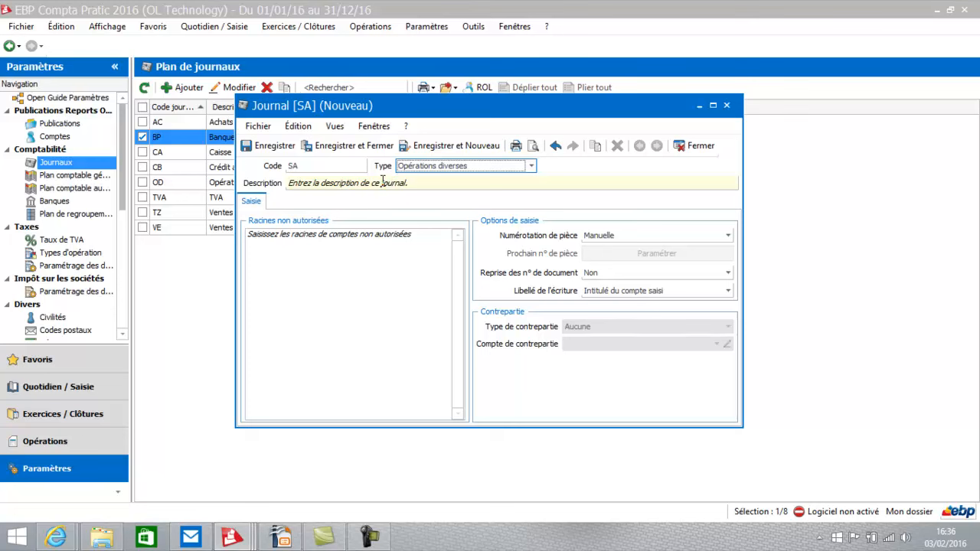
{"action": "left_click", "coordinate": [382, 182]}
{"action": "type", "text": "Salaires"}
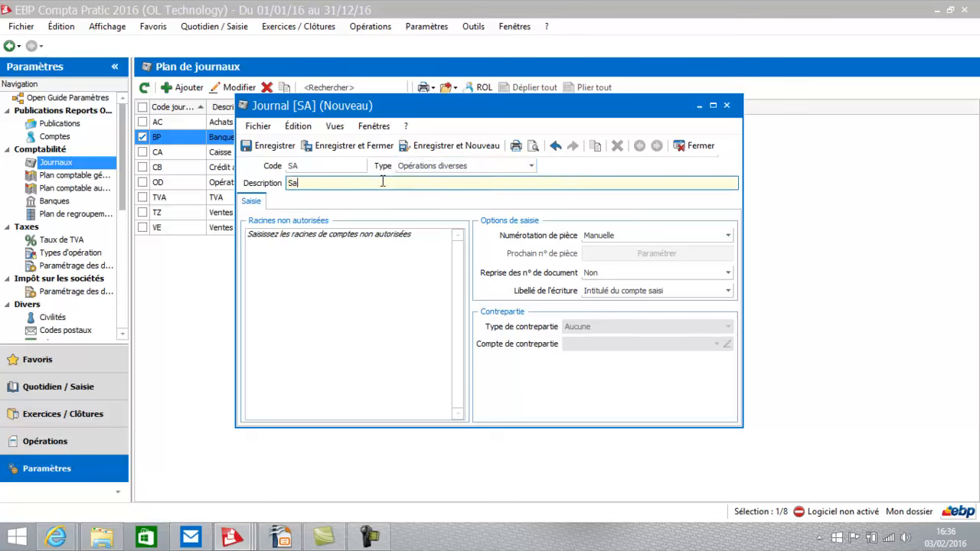
{"action": "left_click", "coordinate": [335, 144]}
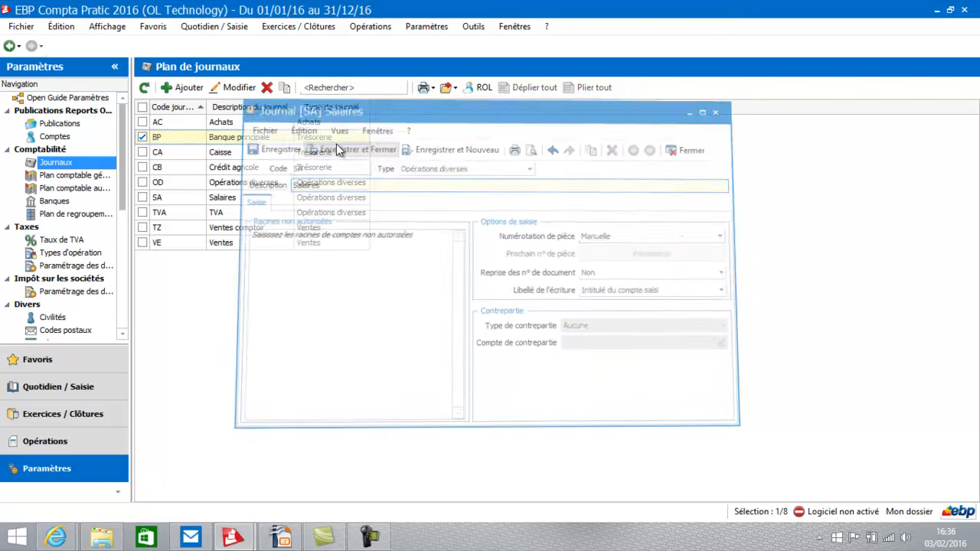